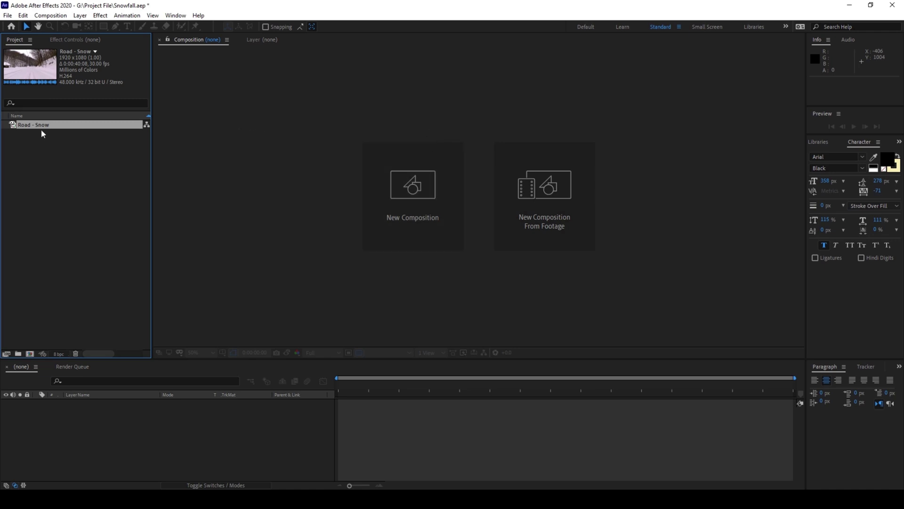
Build the Road - Snow 2 comp from the Road - Snow footage and preview its first seconds
drag(39, 128, 29, 353)
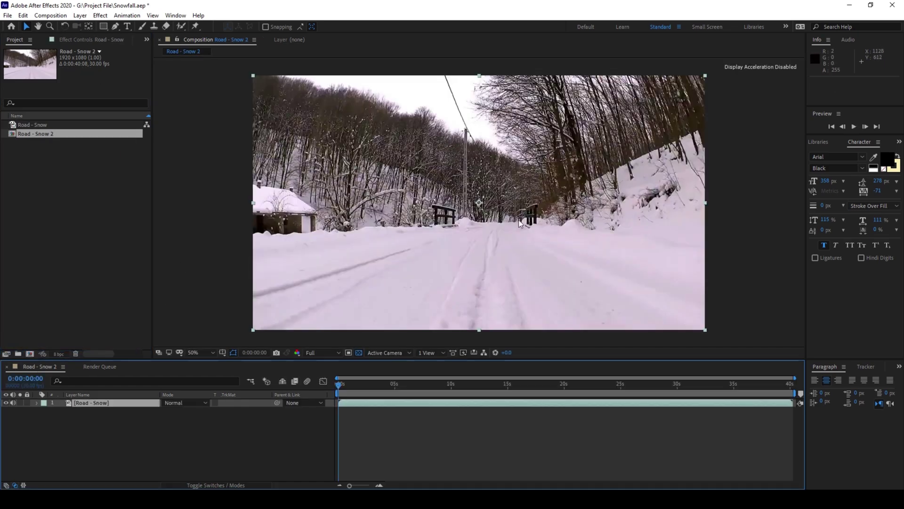
key(space)
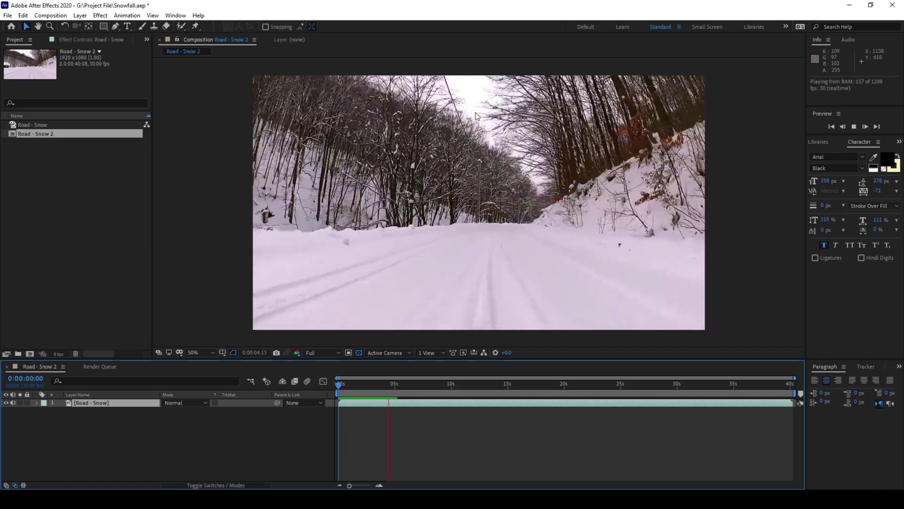
click(485, 151)
Create a black 1920×1080 solid named Snowfall via Layer > New > Solid
key(v)
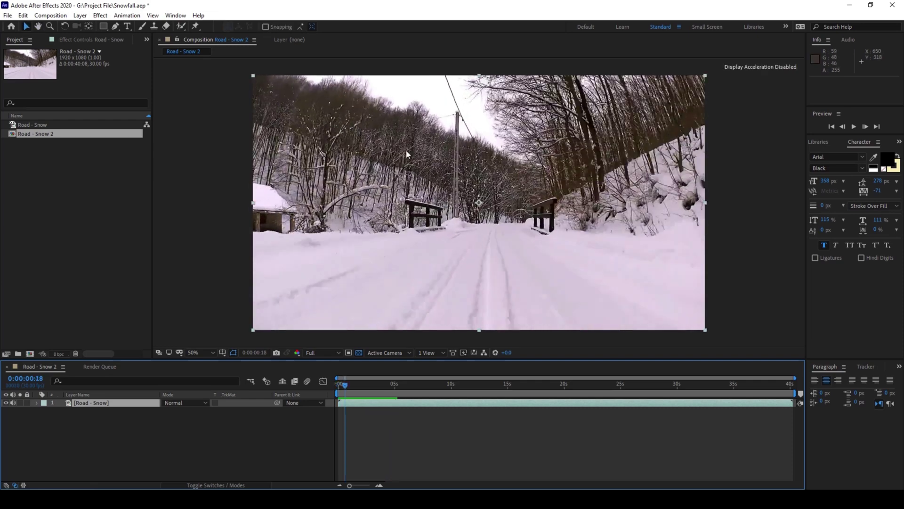
click(83, 16)
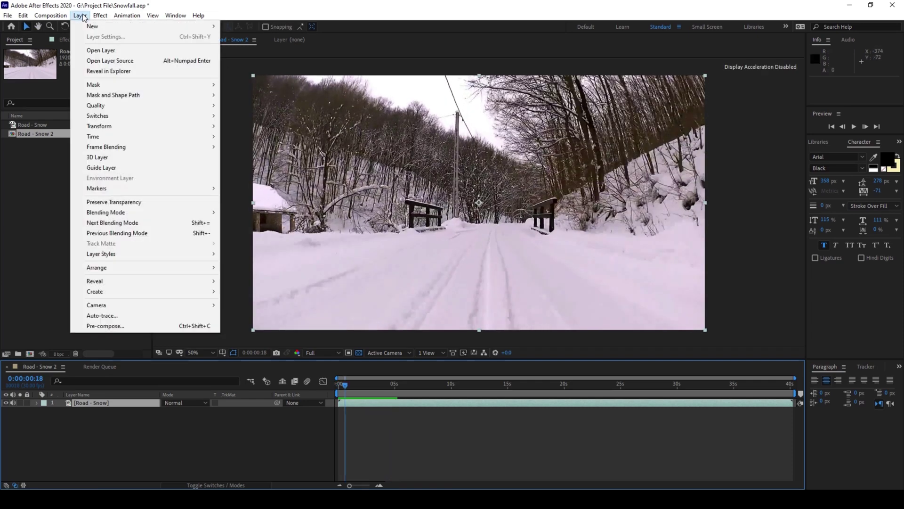
mouse_move(106, 26)
click(240, 37)
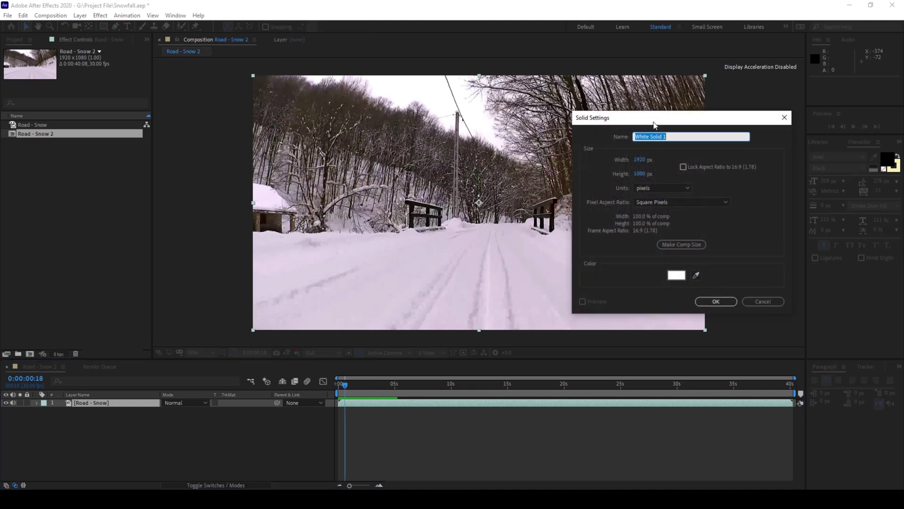
text(Snowfall)
click(676, 275)
click(130, 292)
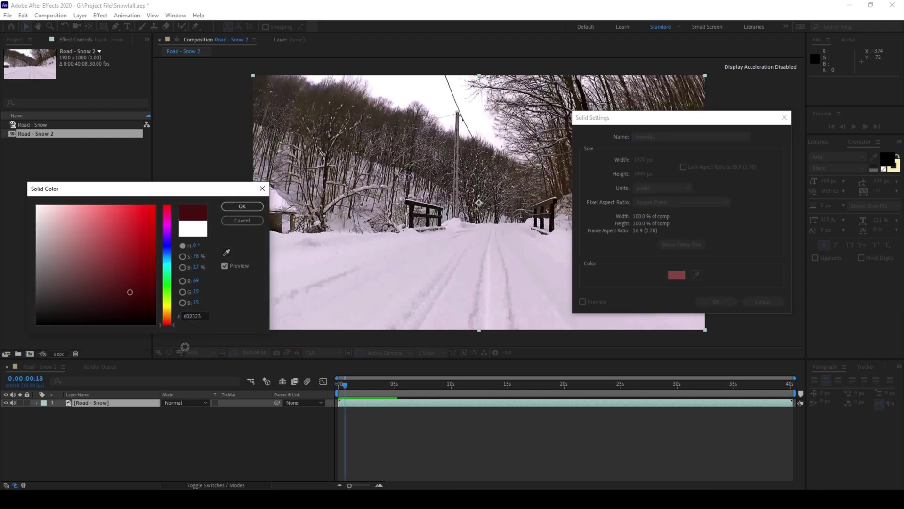
drag(185, 347, 186, 347)
click(243, 206)
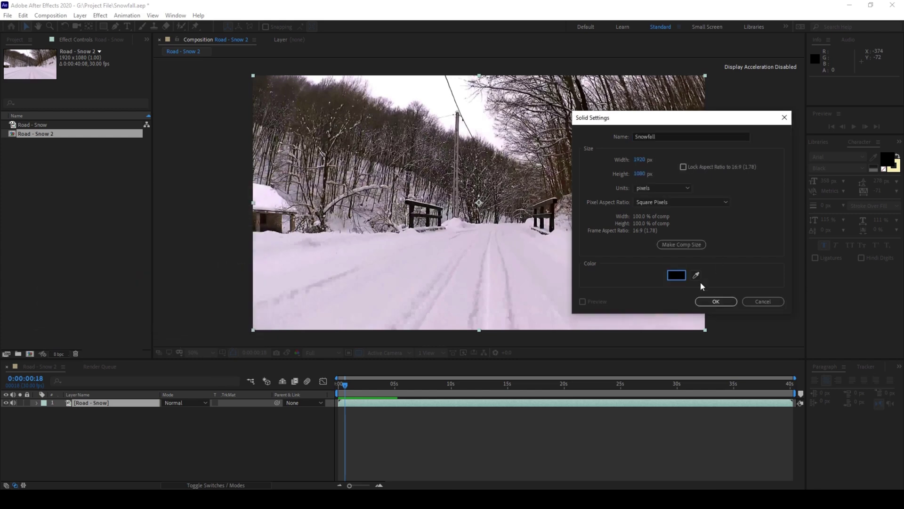
click(715, 301)
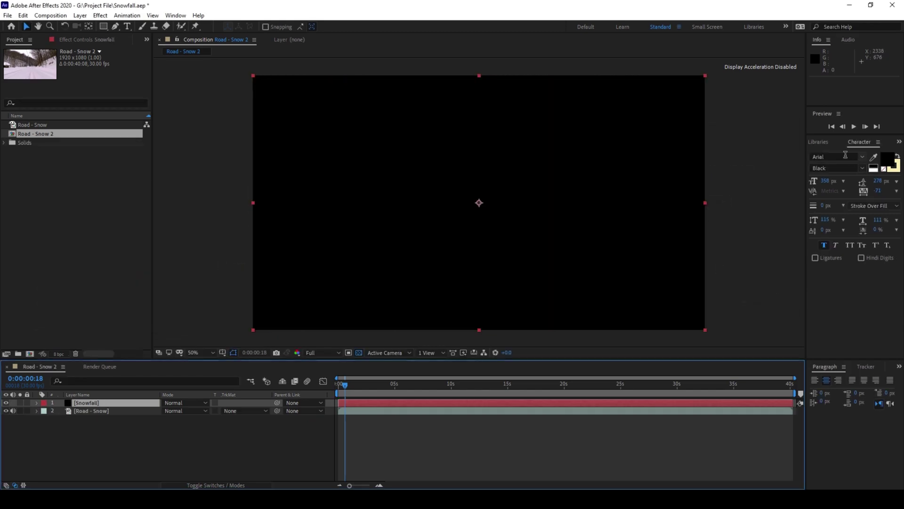
click(825, 141)
Search Effects & Presets for 'cc snowfall' and drop CC Snowfall onto the Snowfall solid
key(ctrl+5)
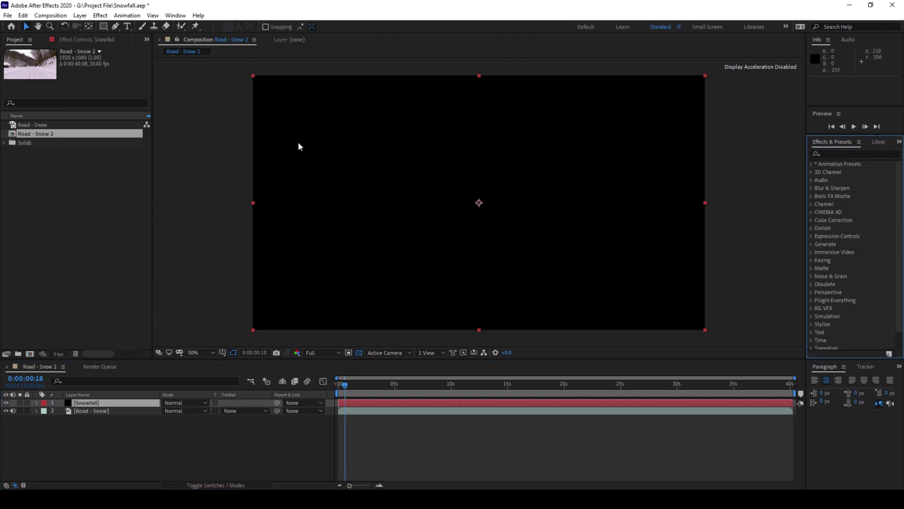
click(184, 16)
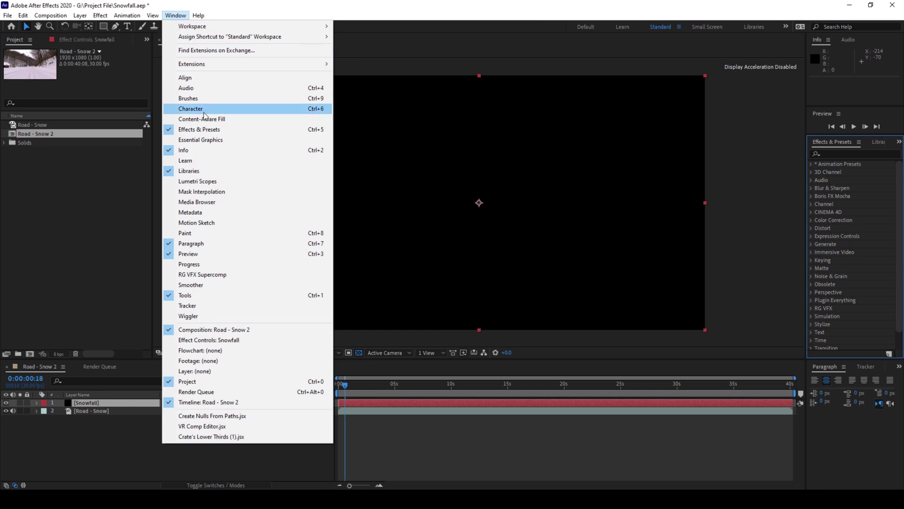
click(834, 154)
text(cc snowfall)
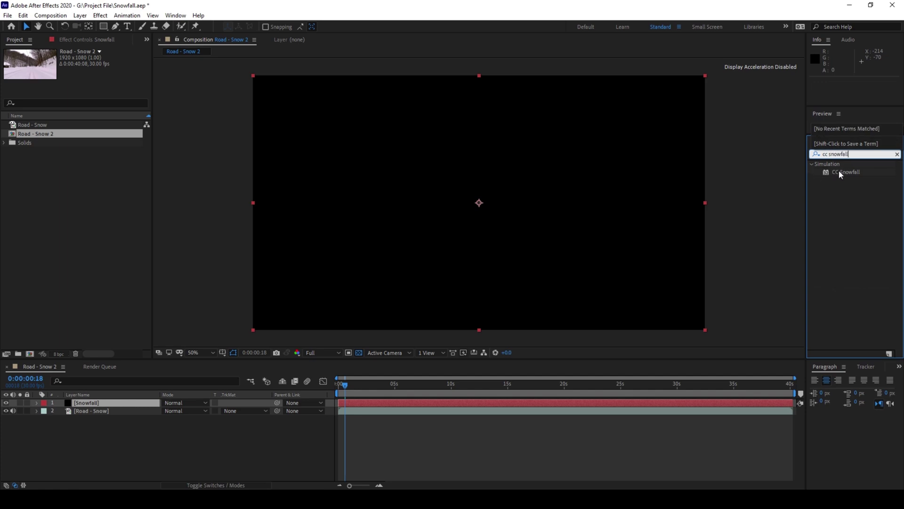
drag(838, 171, 606, 216)
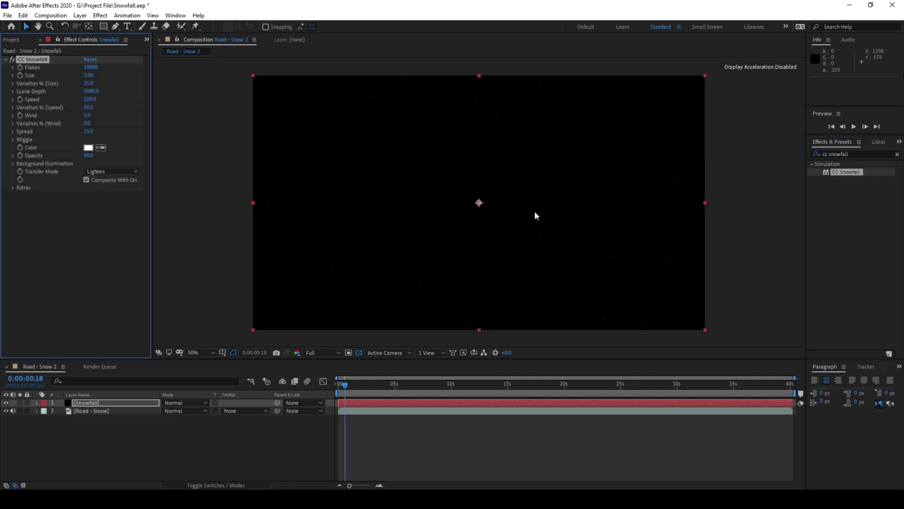
Set CC Snowfall Flakes to 5000, Size to 15 and Scene Depth to 4000
click(86, 69)
text(15)
key(Return)
click(86, 76)
text(15)
key(Return)
drag(90, 95, 49, 101)
click(90, 91)
text(1)
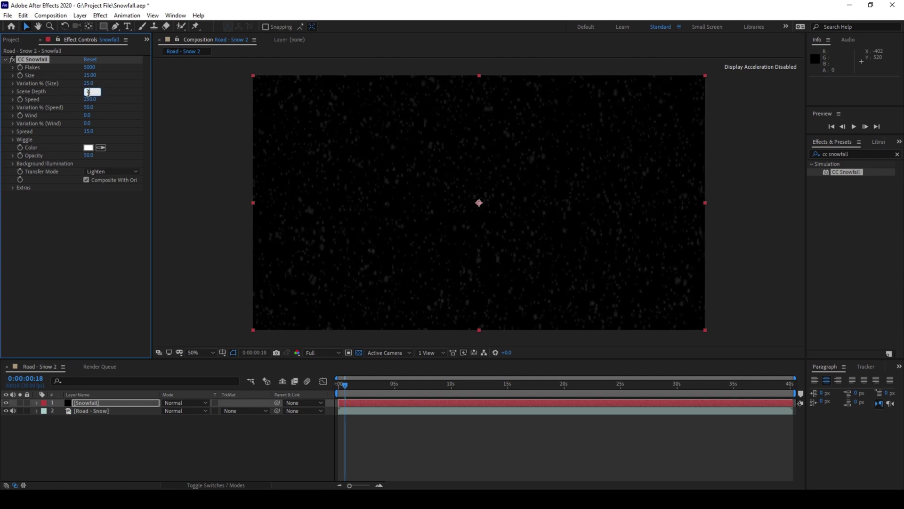
text(000)
key(Return)
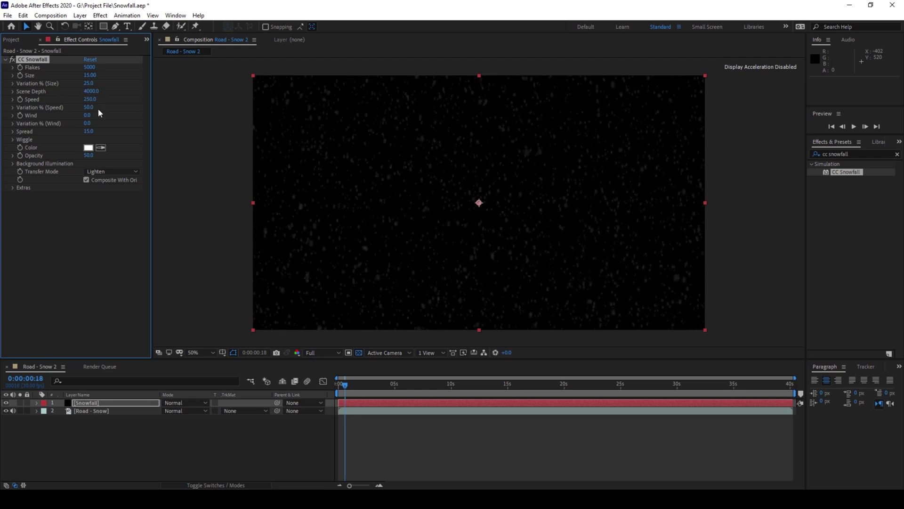
click(340, 377)
key(space)
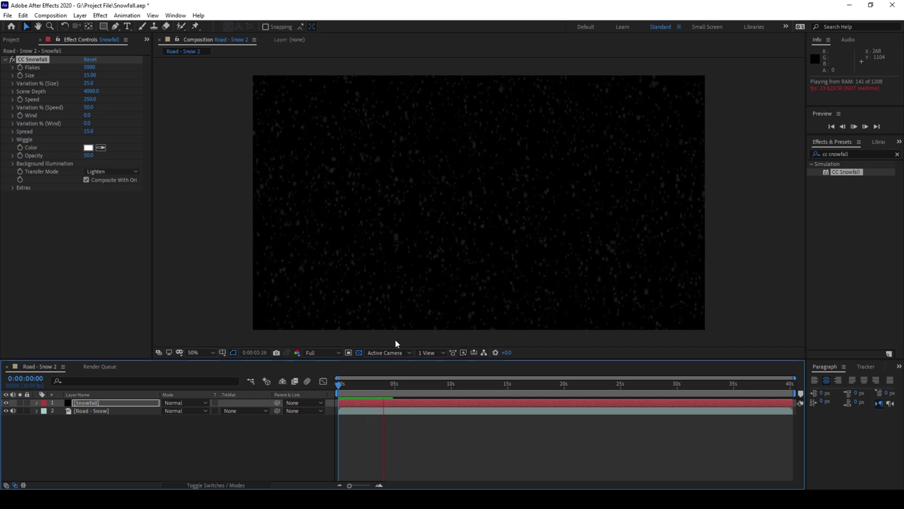
key(space)
click(6, 404)
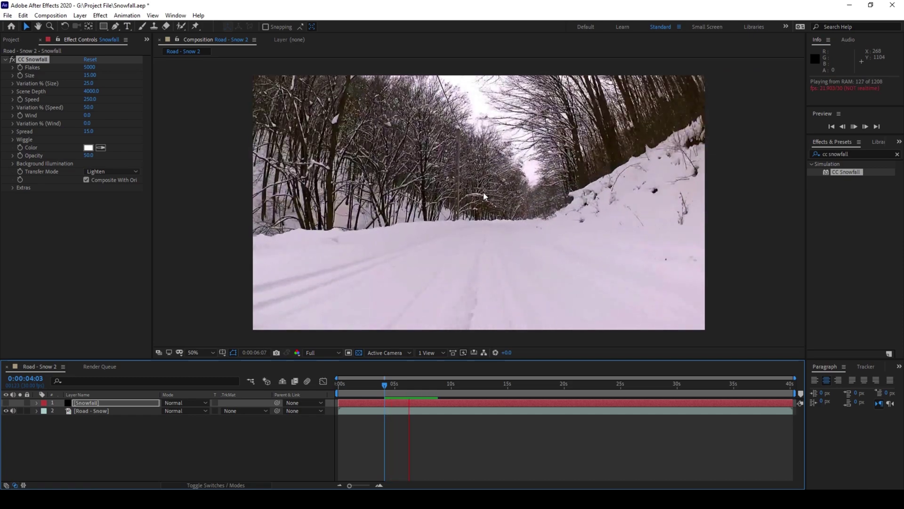
key(space)
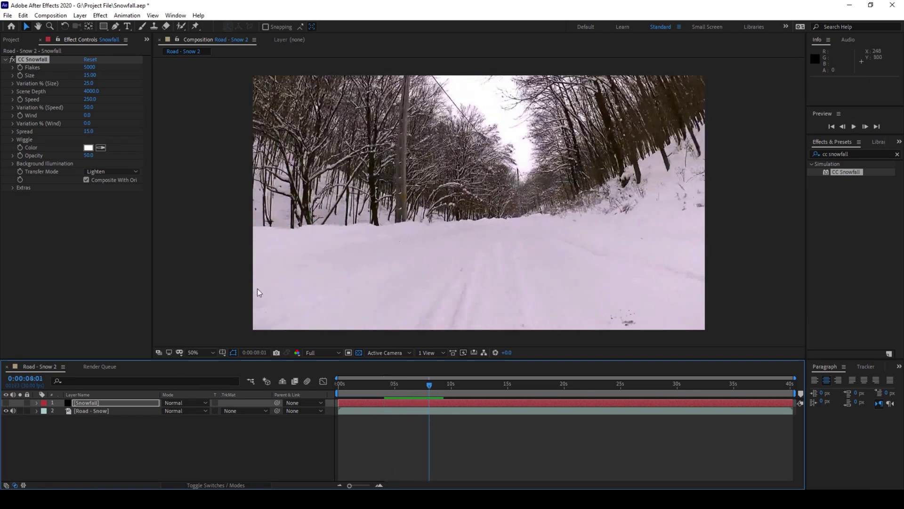
click(7, 403)
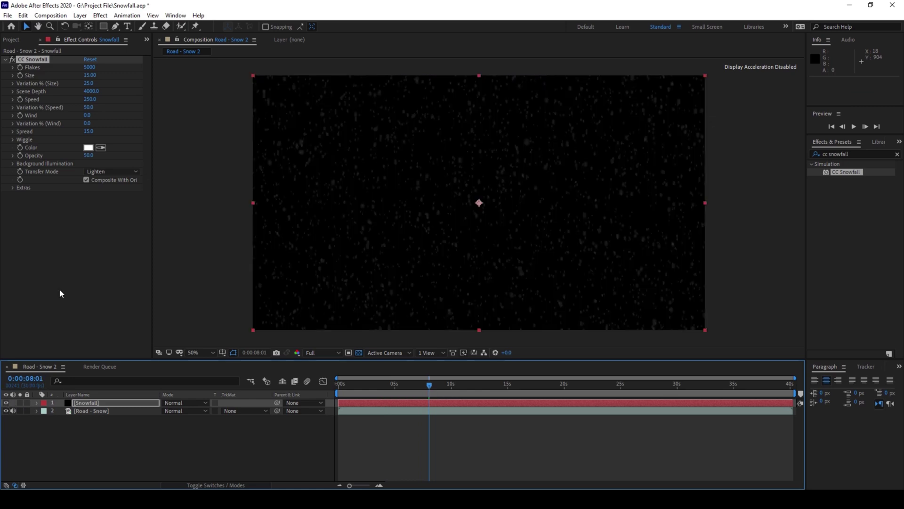
Raise CC Snowfall Speed to 1000 and preview the streaking snow from near the start
click(89, 100)
click(90, 100)
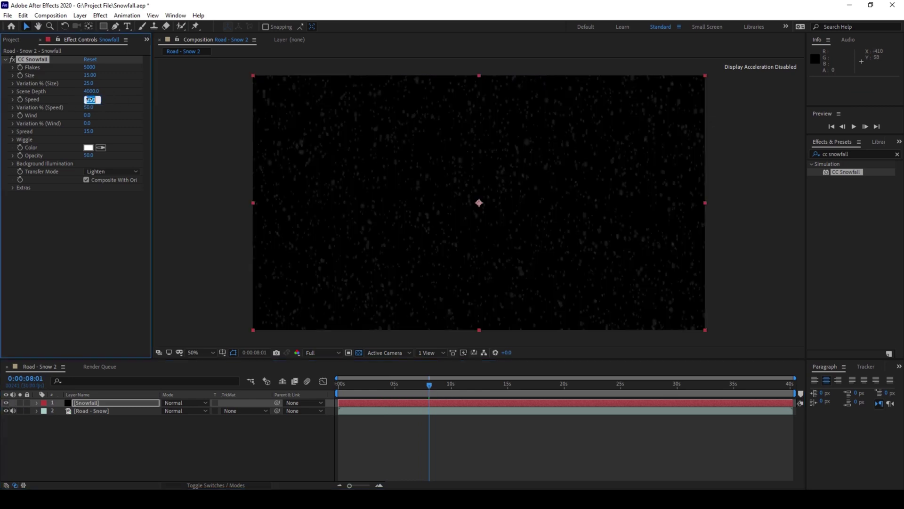
key(BackSpace)
key(Return)
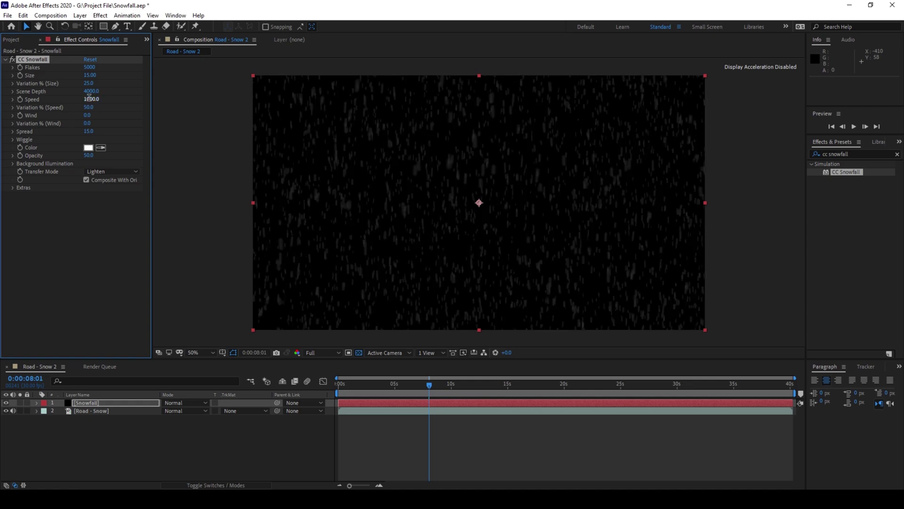
drag(354, 385, 342, 385)
key(space)
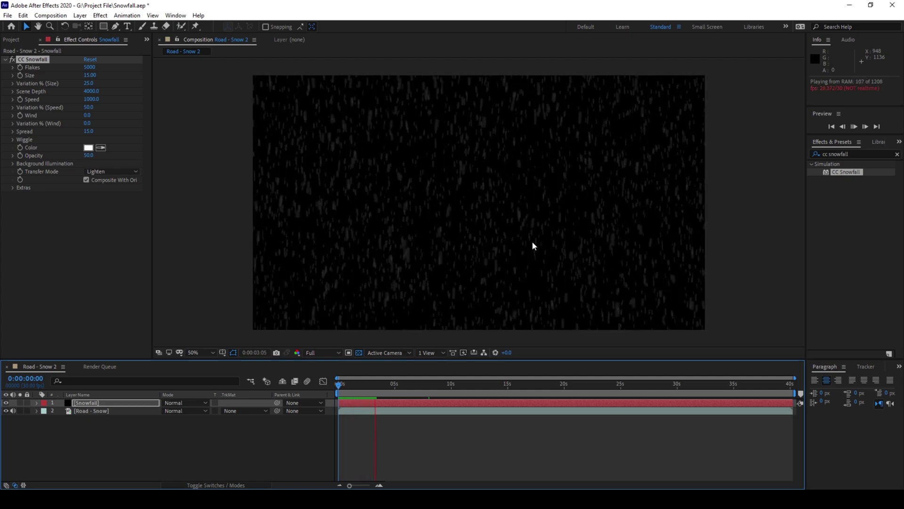
key(space)
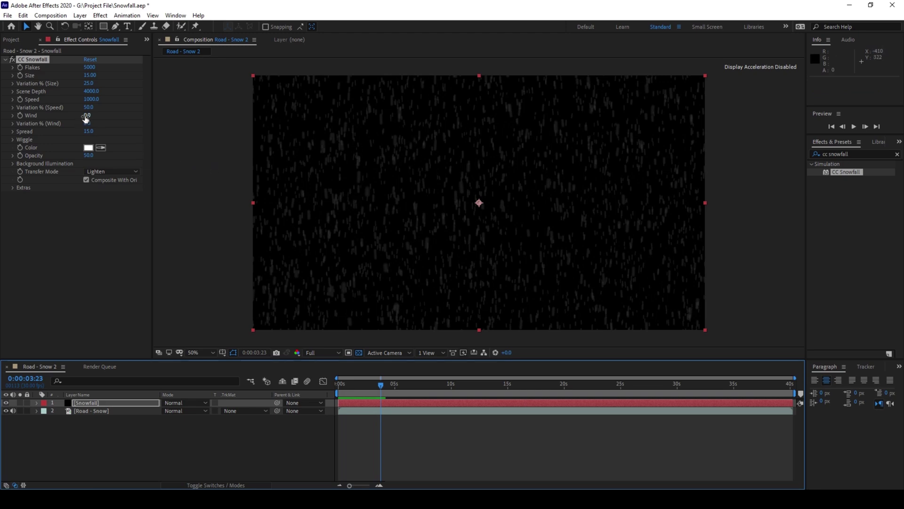
Scrub CC Snowfall's Wind to -670 and preview the slanted snow
drag(88, 115, 44, 118)
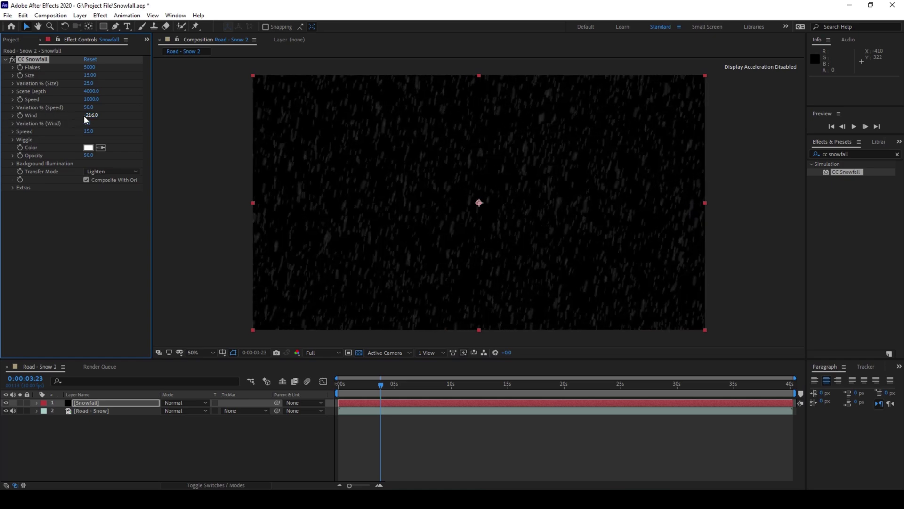
drag(88, 115, 35, 123)
drag(88, 115, 84, 115)
key(space)
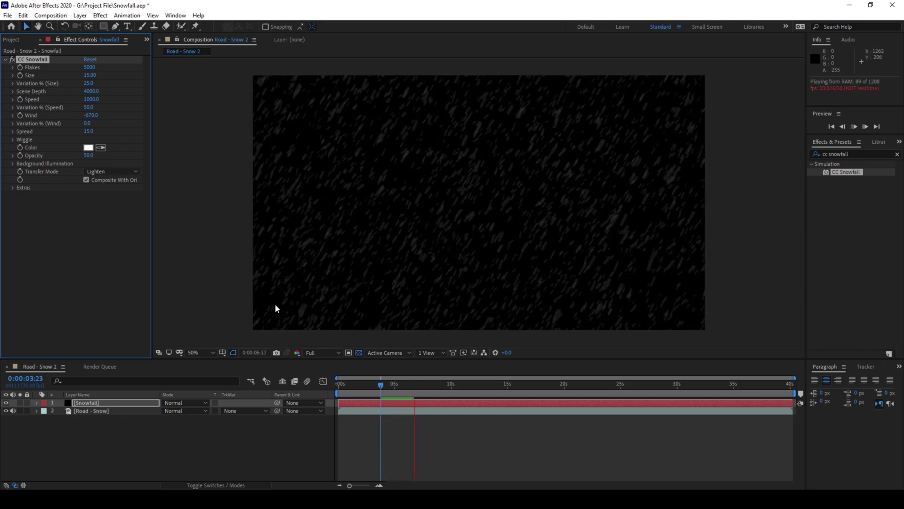
Return to the start and set the Snowfall layer's blending mode to Screen
key(space)
key(Home)
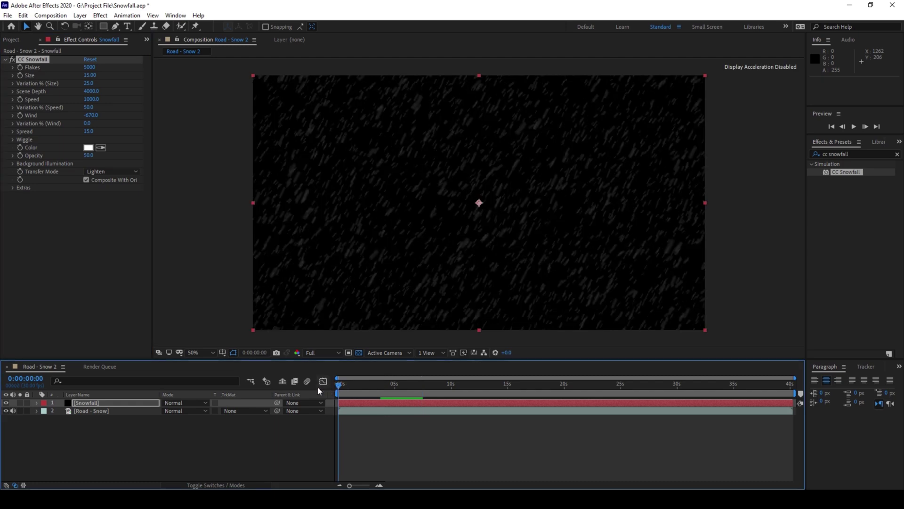
click(183, 403)
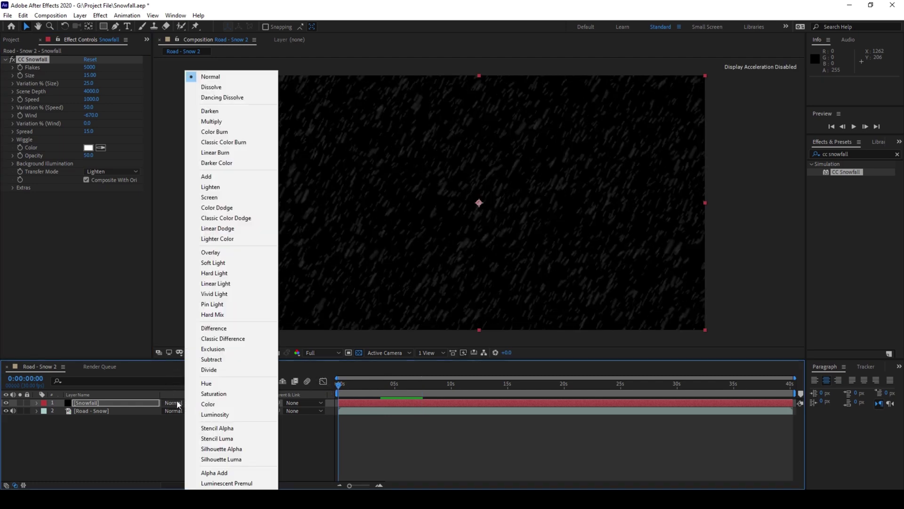
click(215, 198)
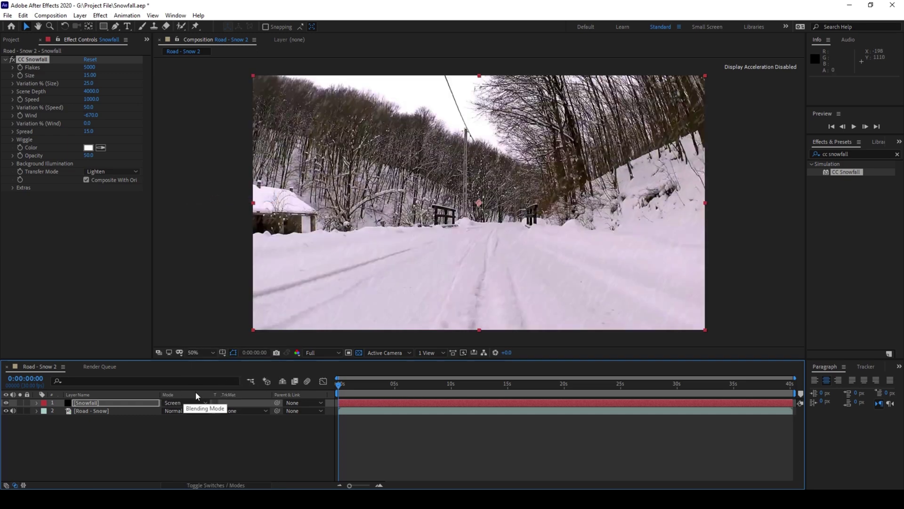
Toggle the Switches/Modes columns and check the timeline column options without changes
click(218, 485)
click(217, 484)
right_click(208, 394)
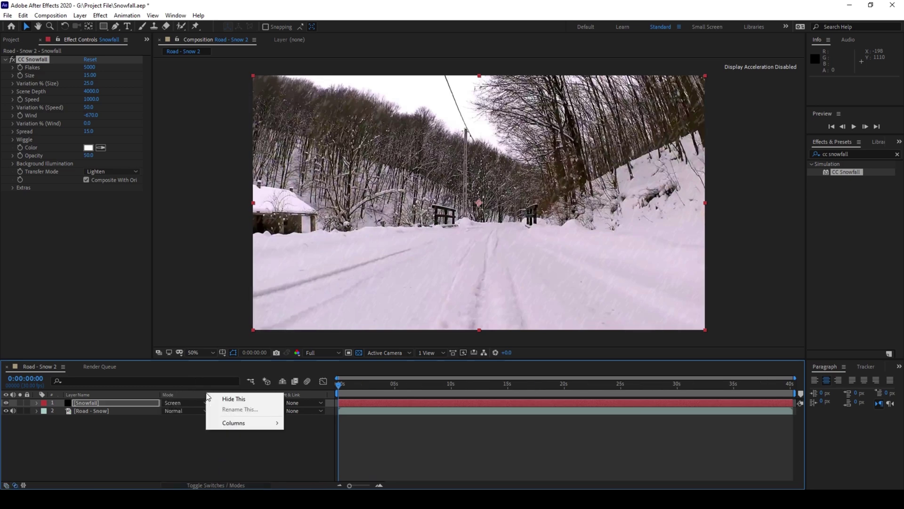
mouse_move(236, 424)
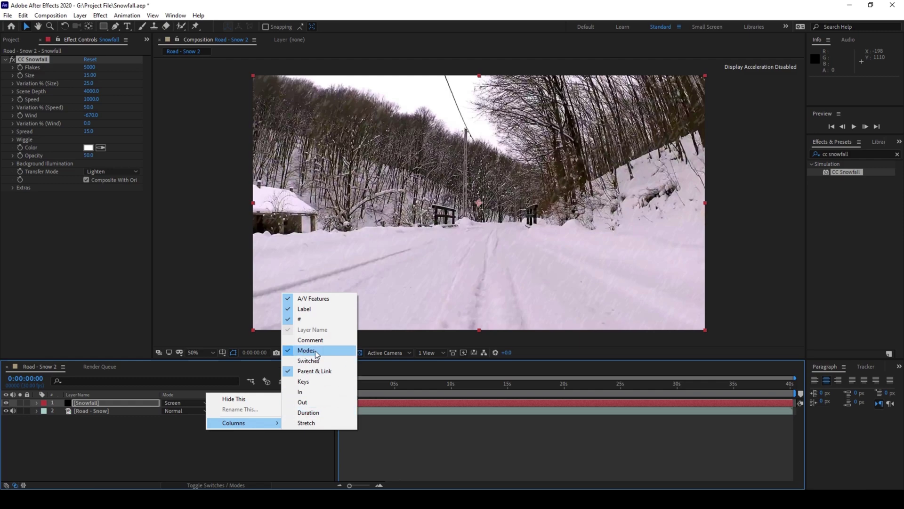
click(388, 446)
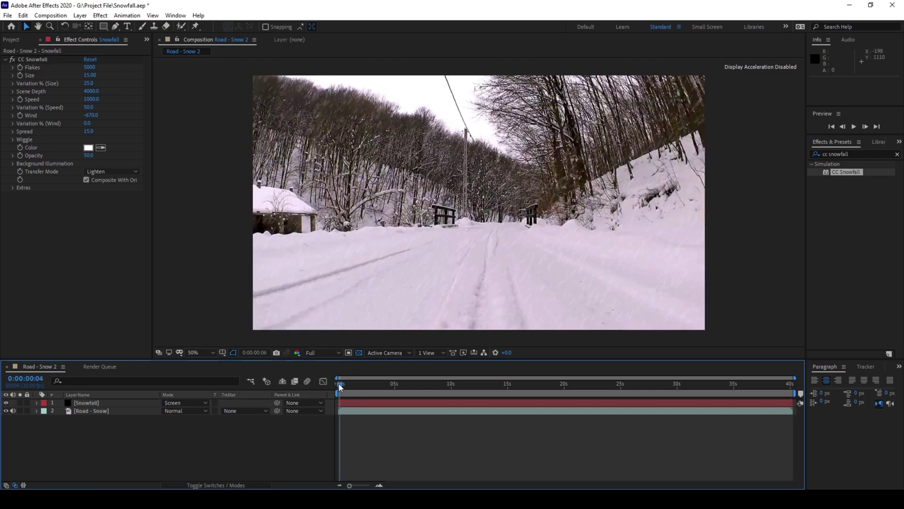
key(space)
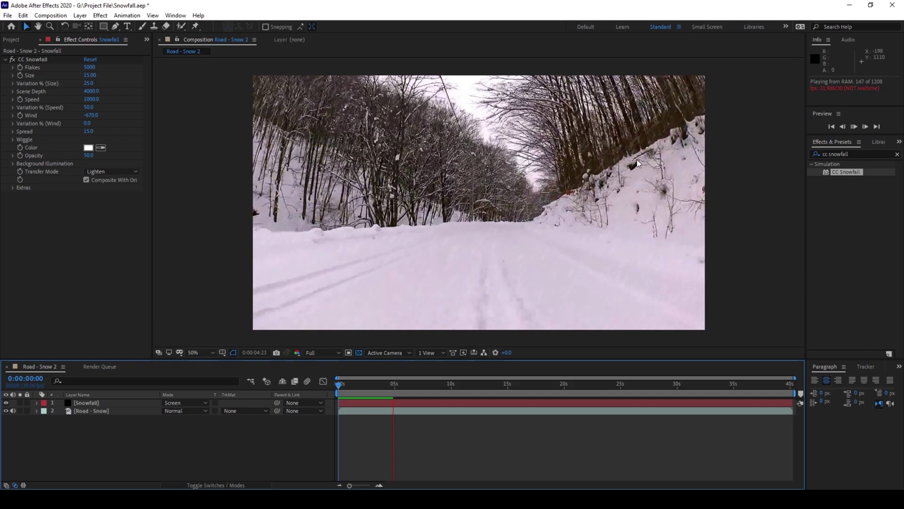
key(space)
scroll(595, 169, up, 1)
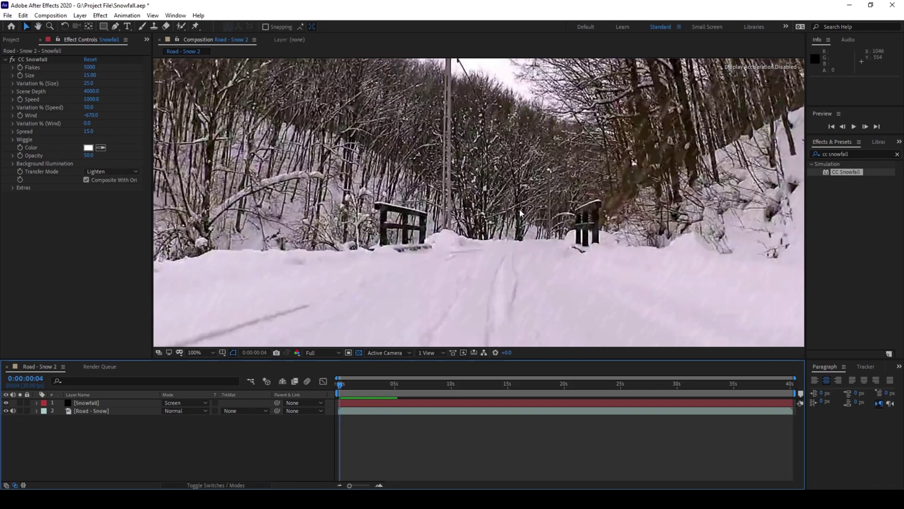
scroll(595, 168, down, 1)
mouse_move(363, 385)
mouse_down()
mouse_move(373, 385)
mouse_move(364, 385)
mouse_up()
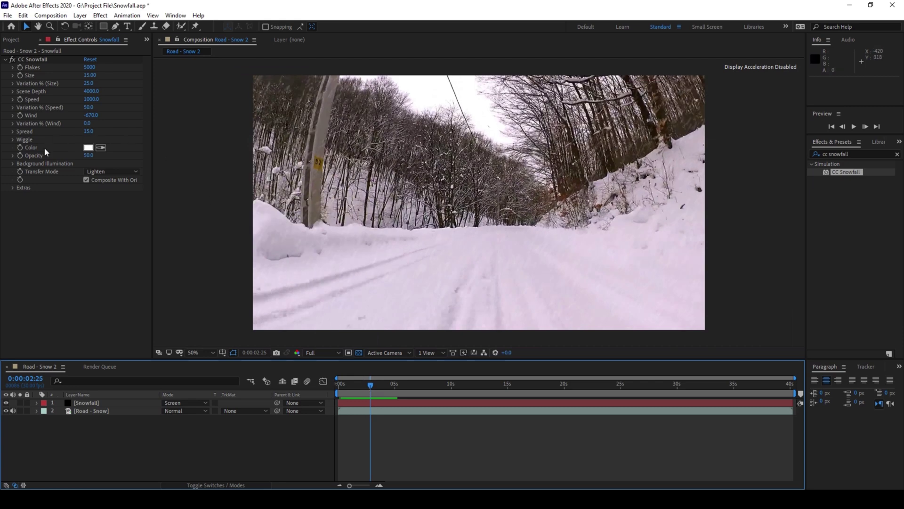
Tint the flakes pale lilac-grey DBCFDF by eyedropping the road's snow and confirming the colour
click(101, 149)
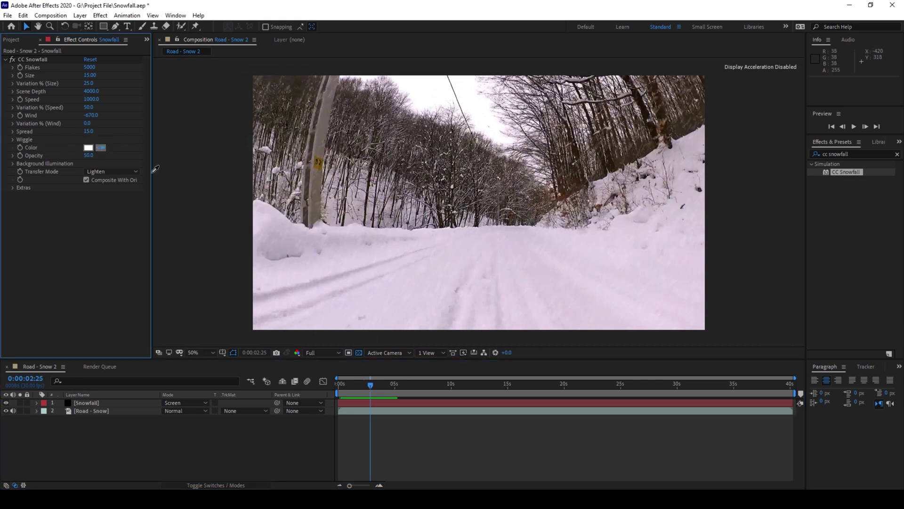
click(461, 253)
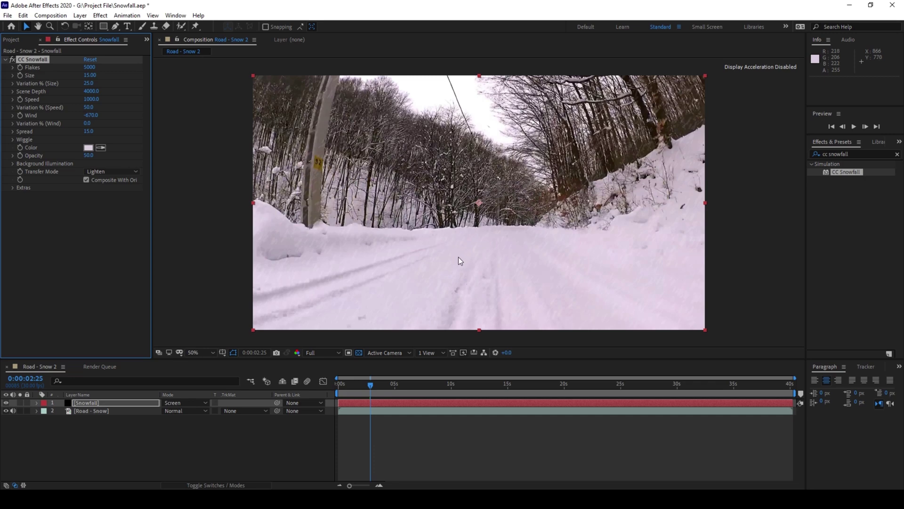
click(88, 148)
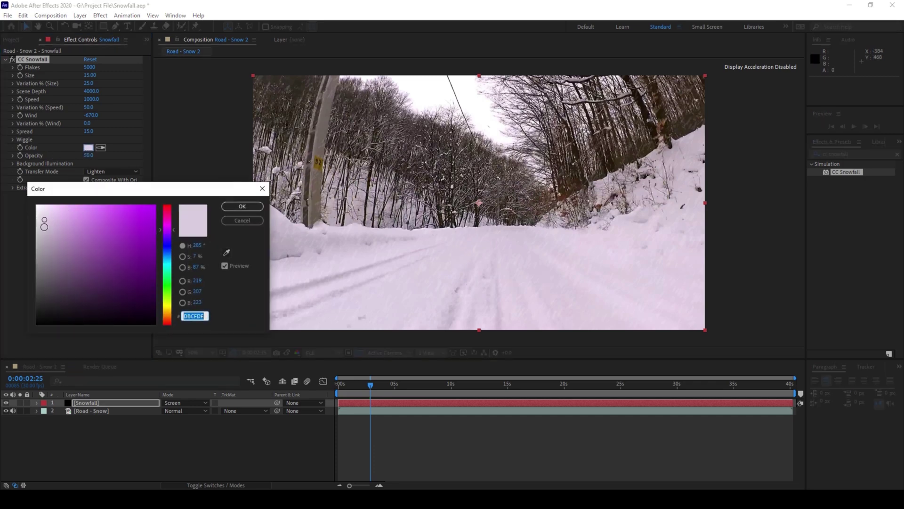
click(235, 209)
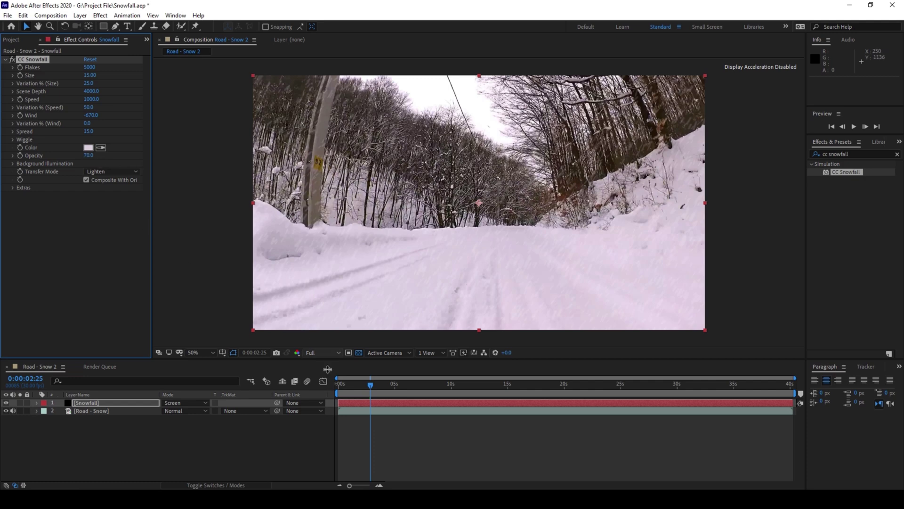
click(338, 383)
key(space)
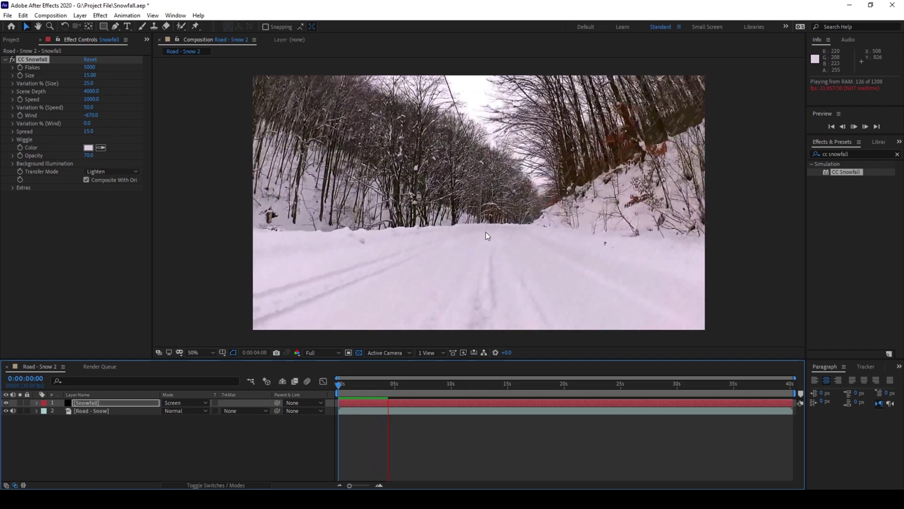
key(space)
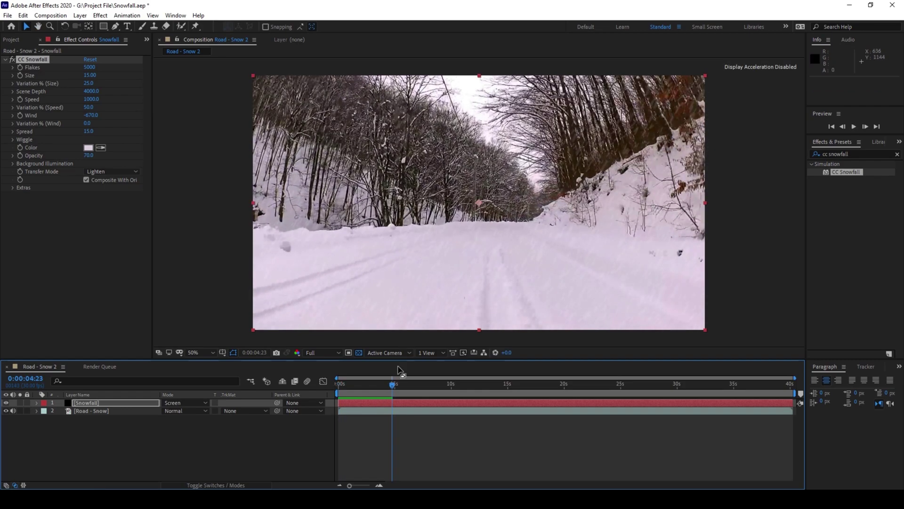
drag(392, 387, 369, 384)
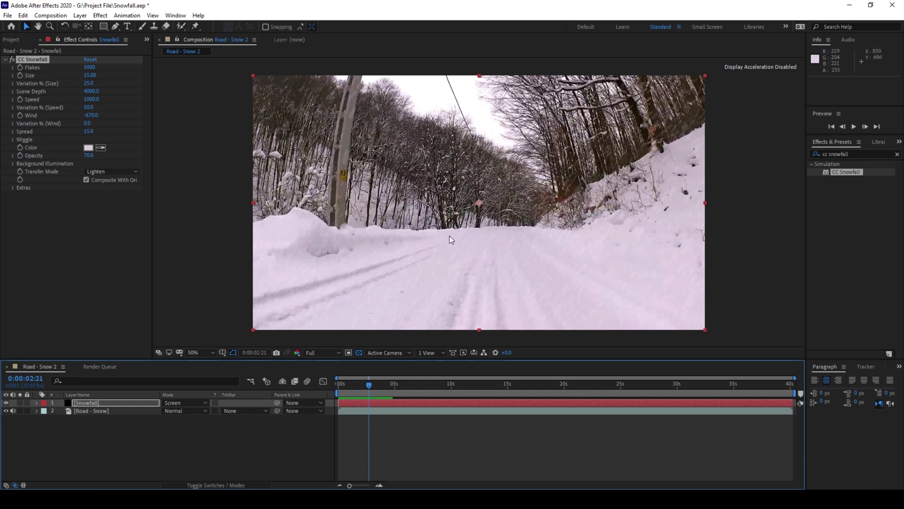
Expand Extras, hide the Road - Snow layer, and lower Ground Level % to 24
click(13, 187)
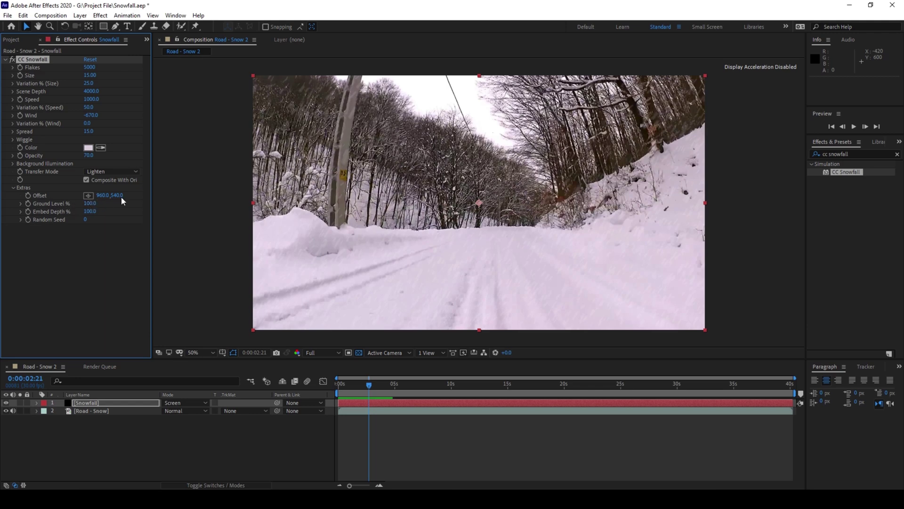
click(6, 411)
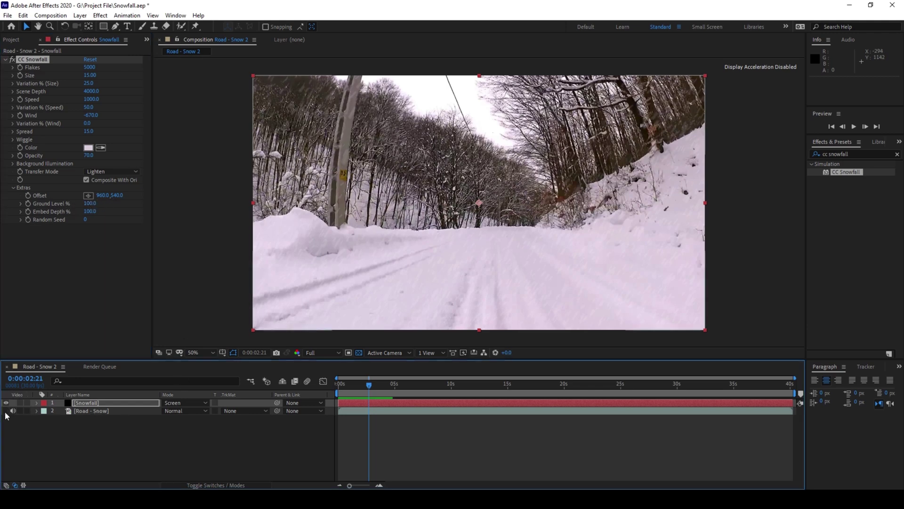
click(5, 411)
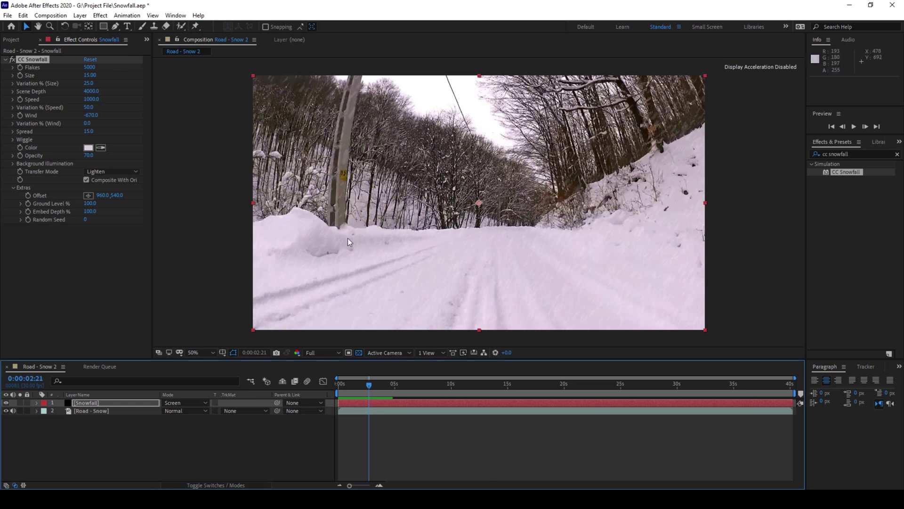
click(6, 411)
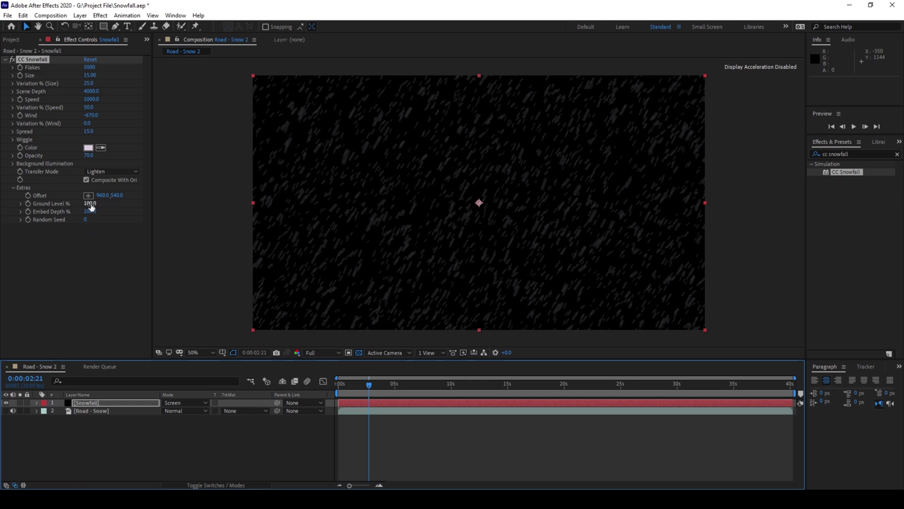
drag(90, 204, 68, 222)
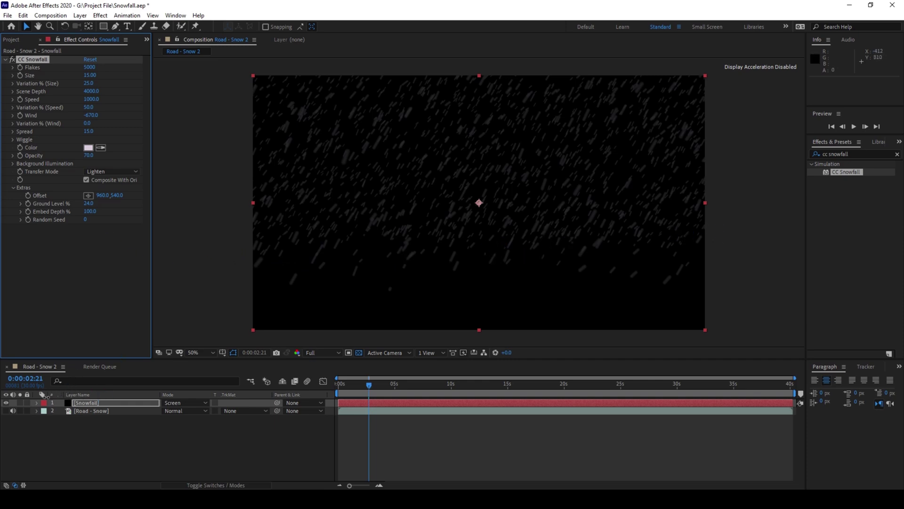
Show the Road - Snow layer again and preview from 0:00:00:00
click(6, 411)
drag(369, 385, 332, 393)
key(space)
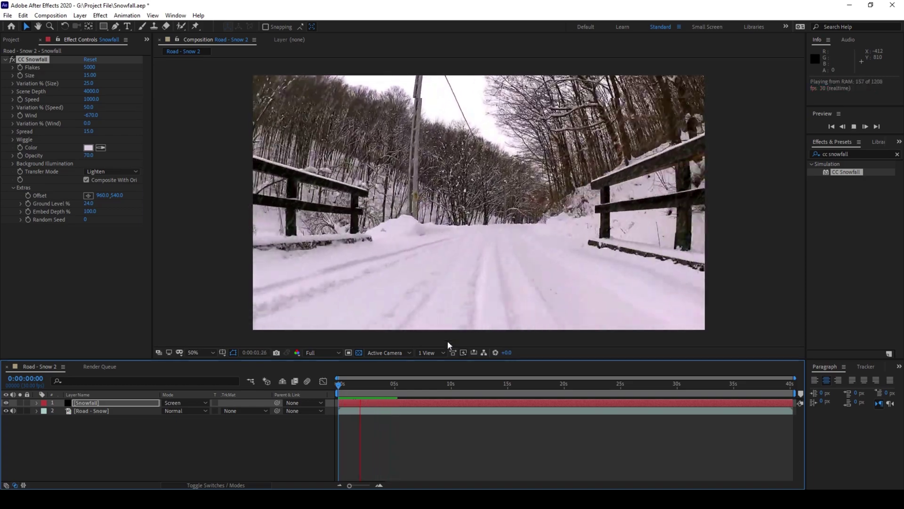
Stop and restart the preview to review the finished snowy road again
click(352, 381)
click(344, 383)
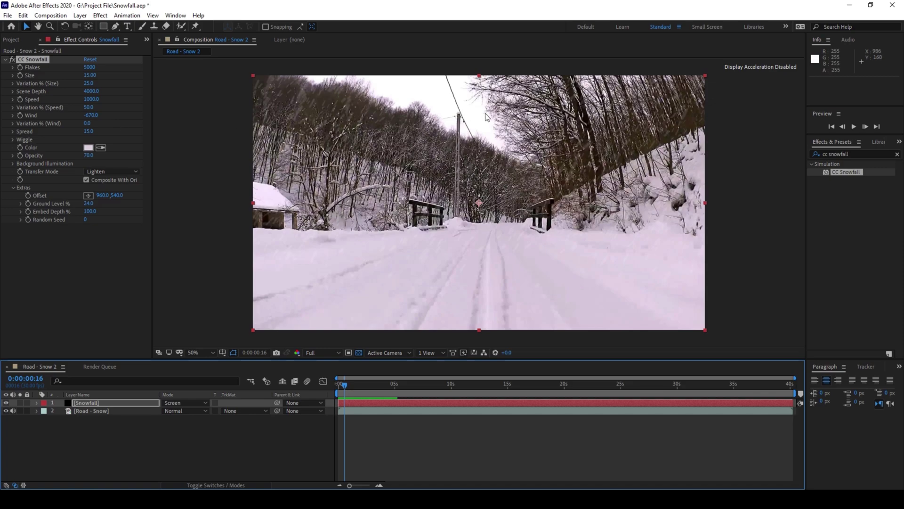
key(space)
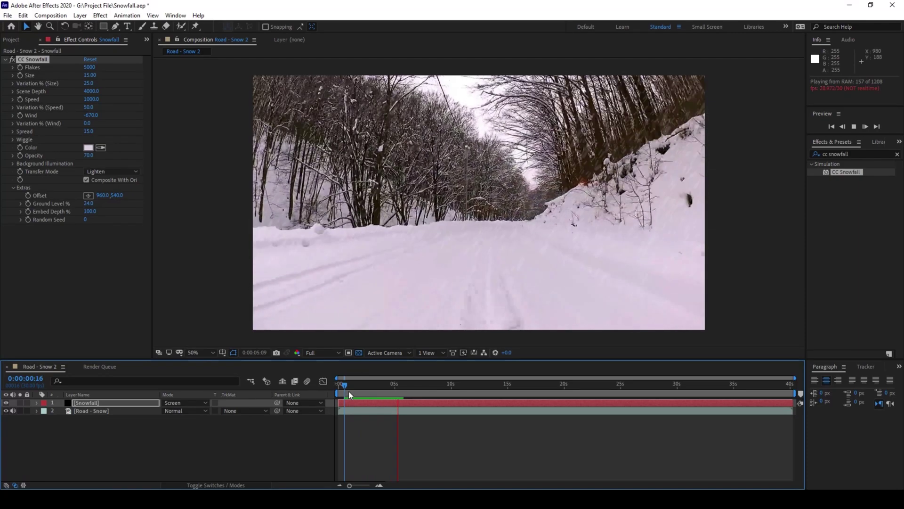
click(349, 390)
key(space)
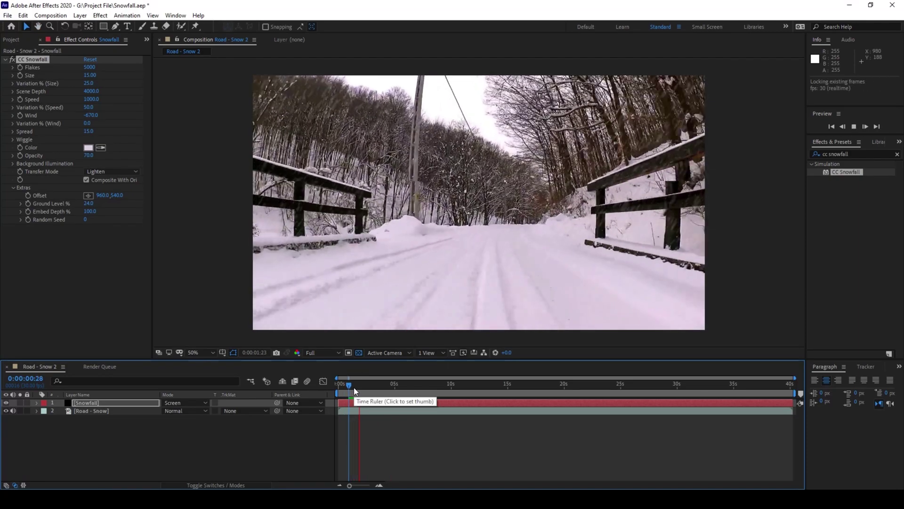